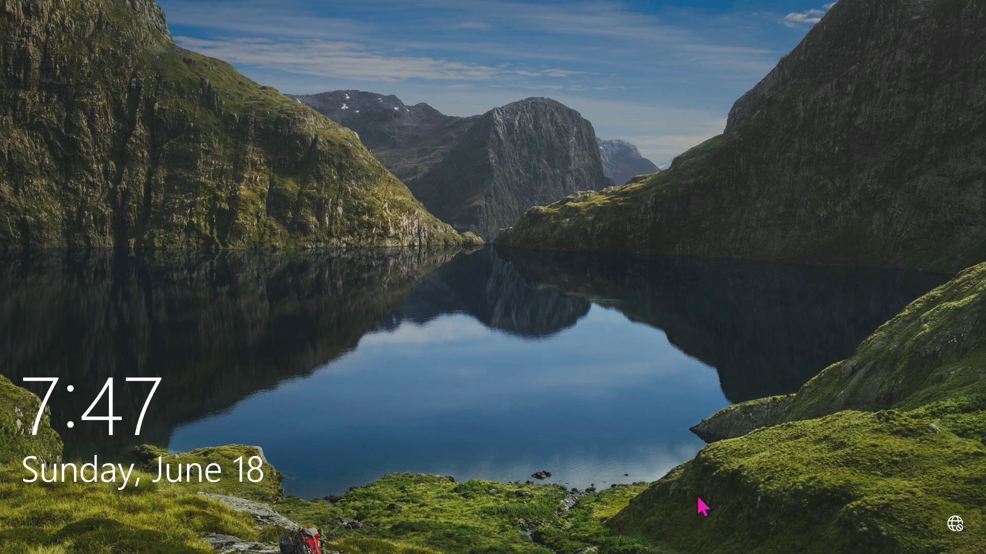
Try signing in with a guessed password and dismiss the resulting incorrect-password message
click(474, 337)
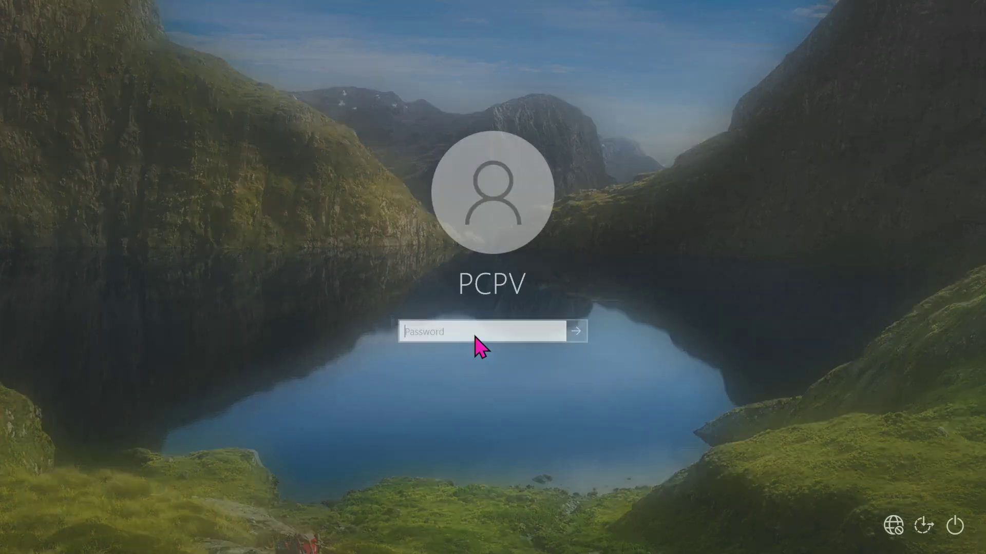
text(****)
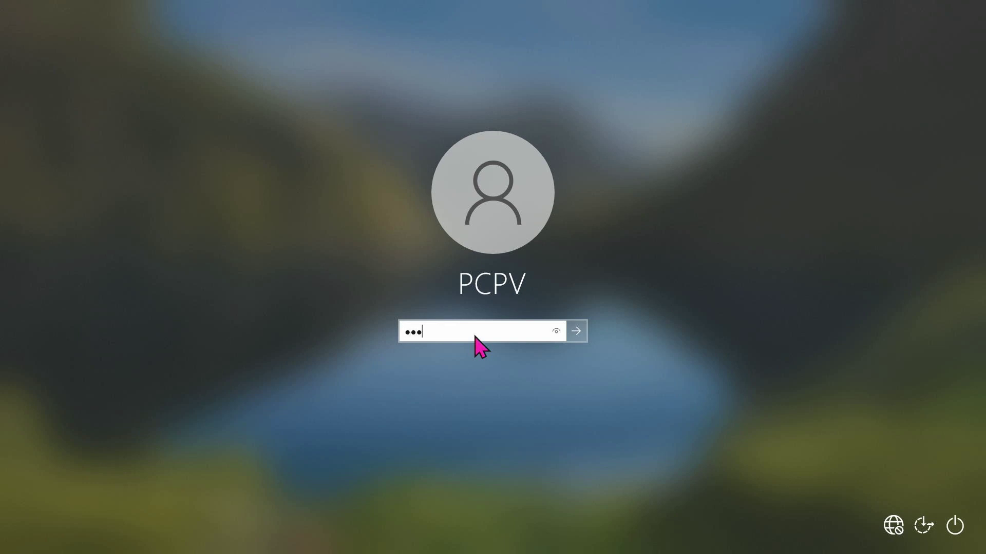
key(Return)
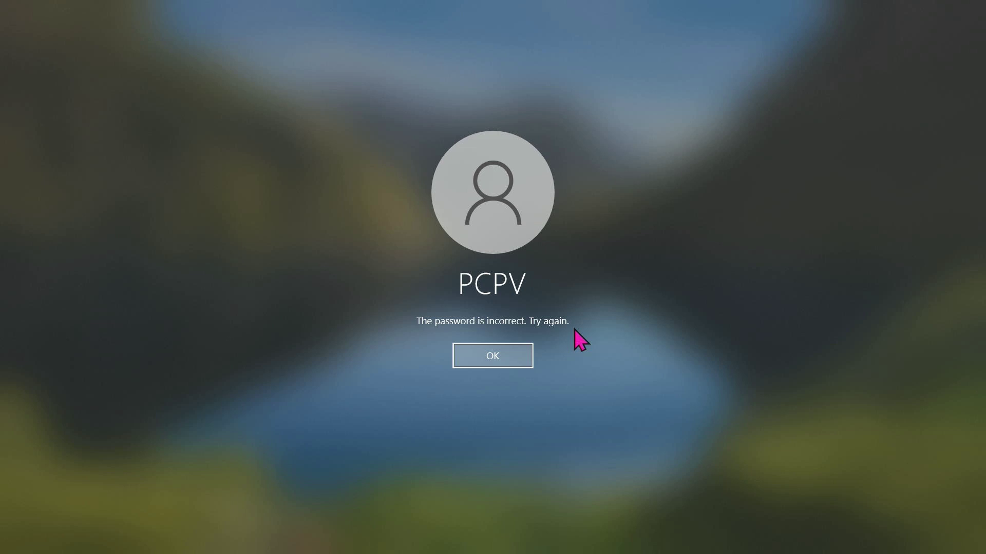
key(Return)
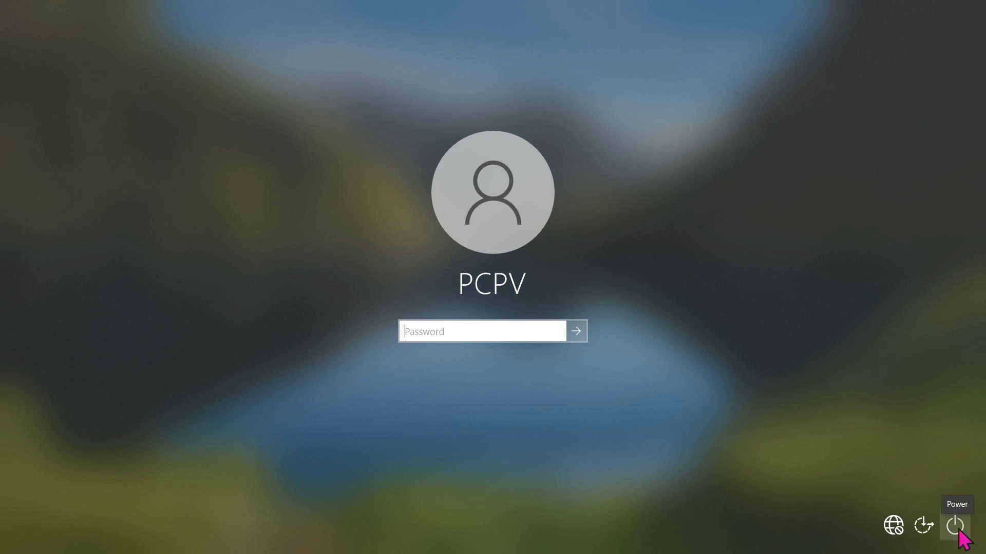
Restart the PC from the lock screen's Power menu, confirming despite the unsaved-work warning
click(955, 527)
click(958, 497)
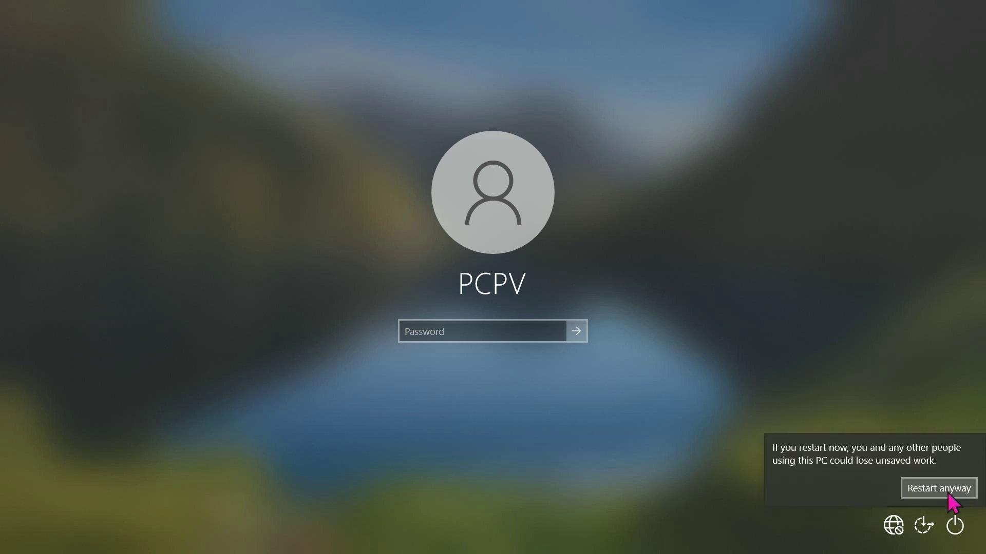
click(949, 492)
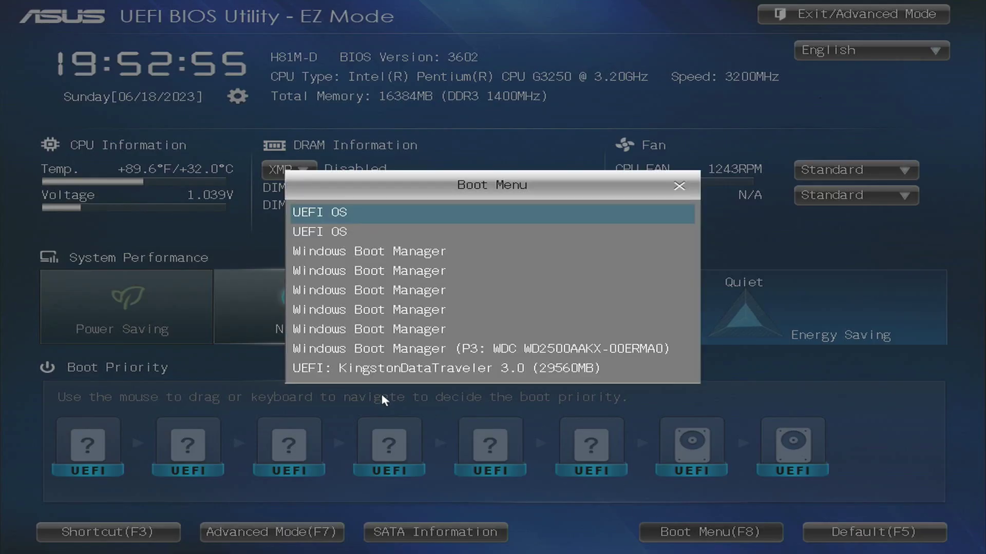
Boot from 'UEFI: KingstonDataTraveler 3.0' into NHV Boot and start Active Password Changer
click(565, 376)
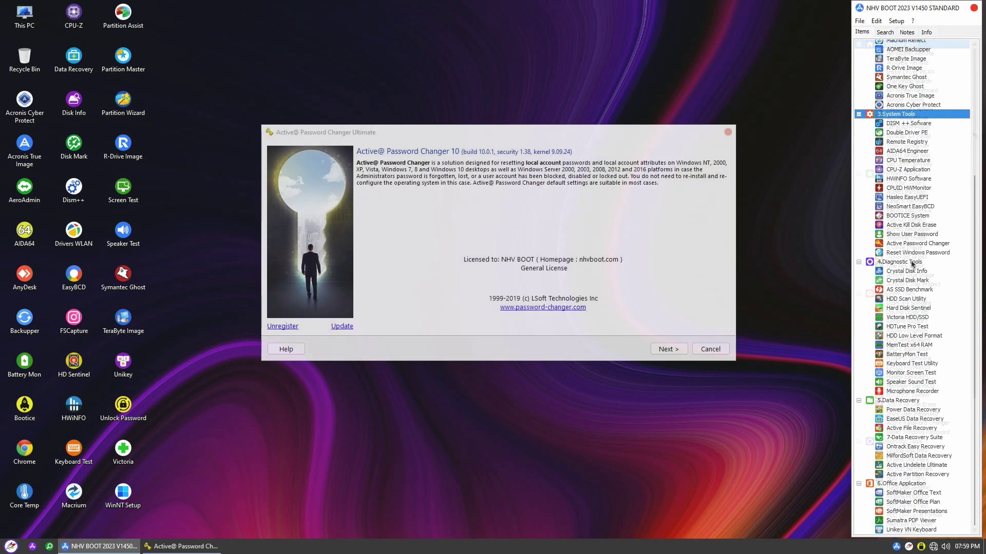
click(941, 244)
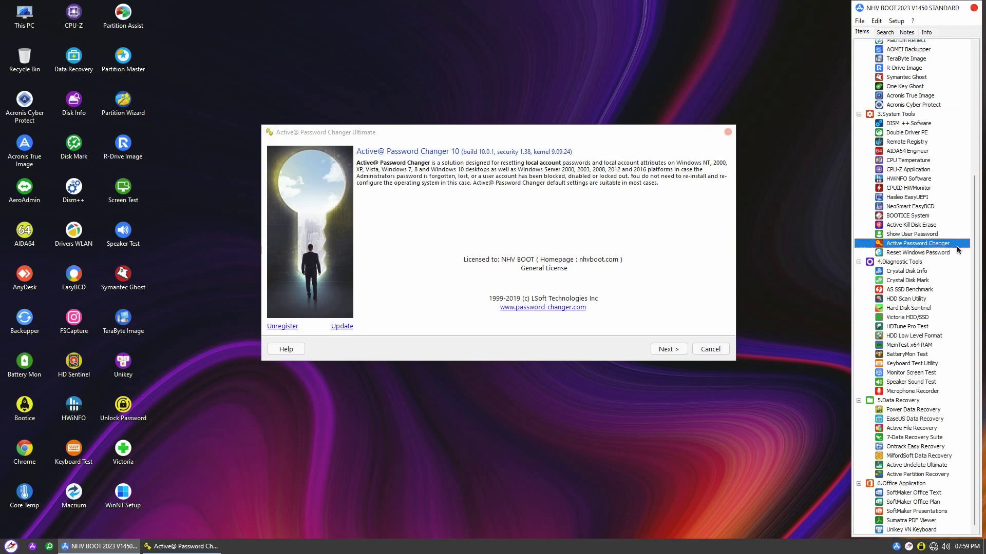
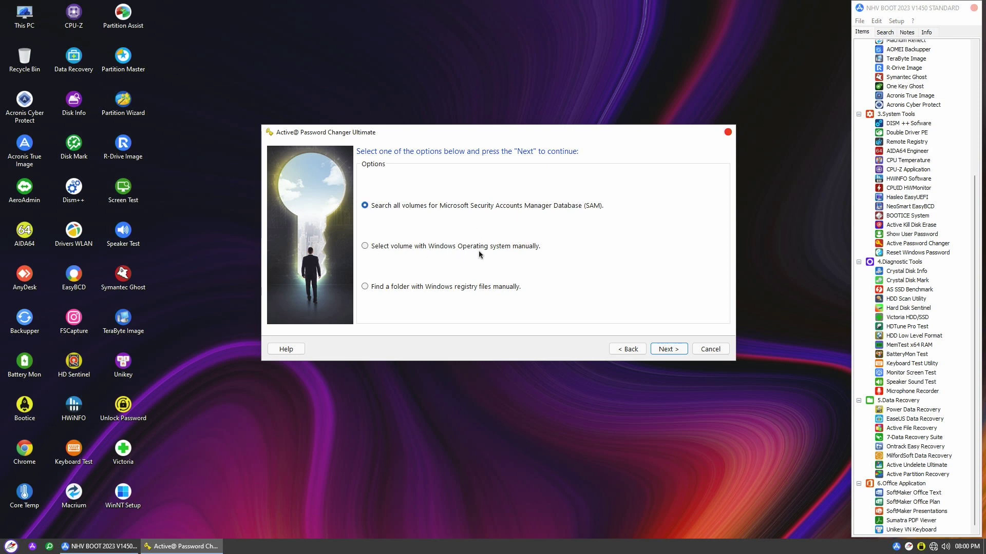
Choose manual selection of the Windows volume and continue to the Logical Drives list
click(365, 247)
click(683, 354)
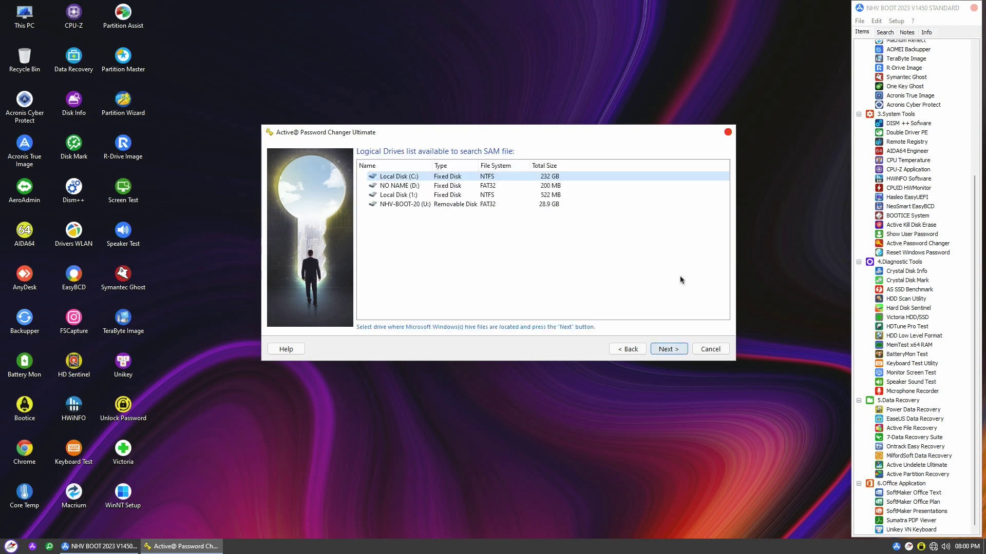
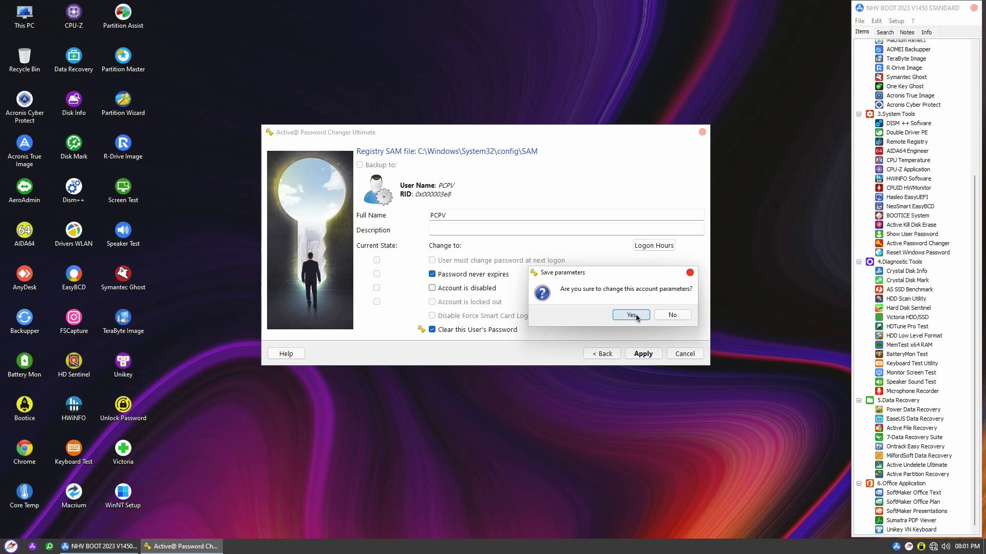
Confirm saving PCPV's cleared password and finish Active@ Password Changer
click(631, 316)
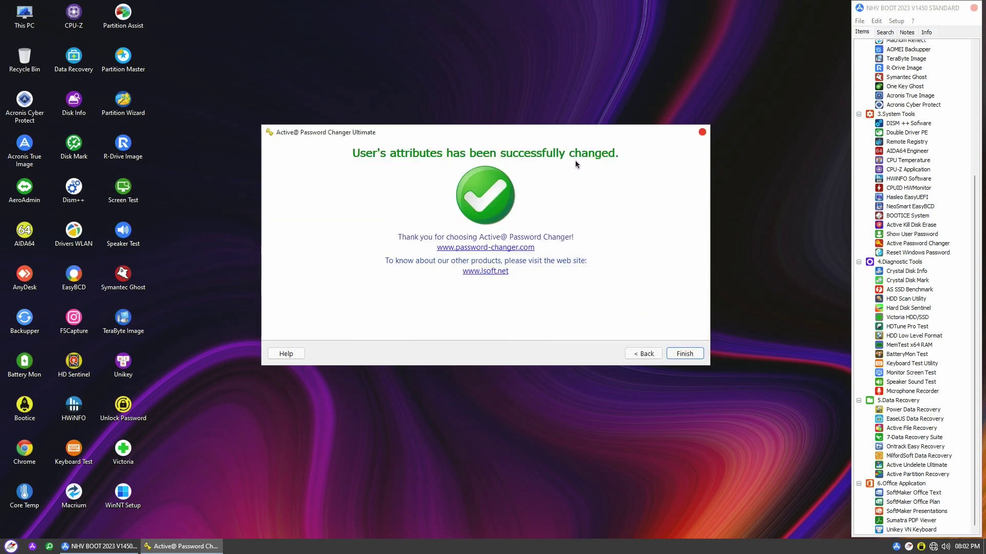
key(Return)
key(super)
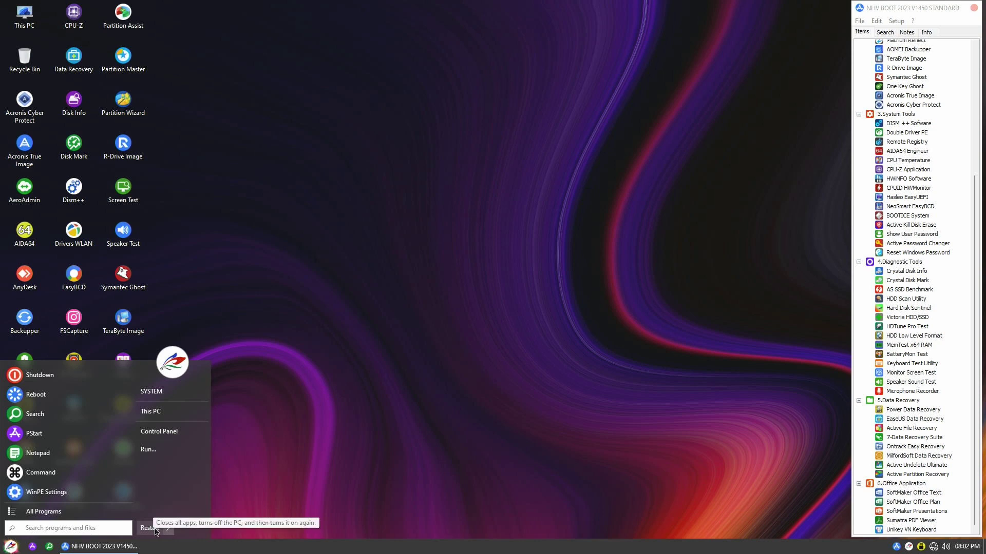
Restart Windows and sign into the PCPV account without a password
click(151, 532)
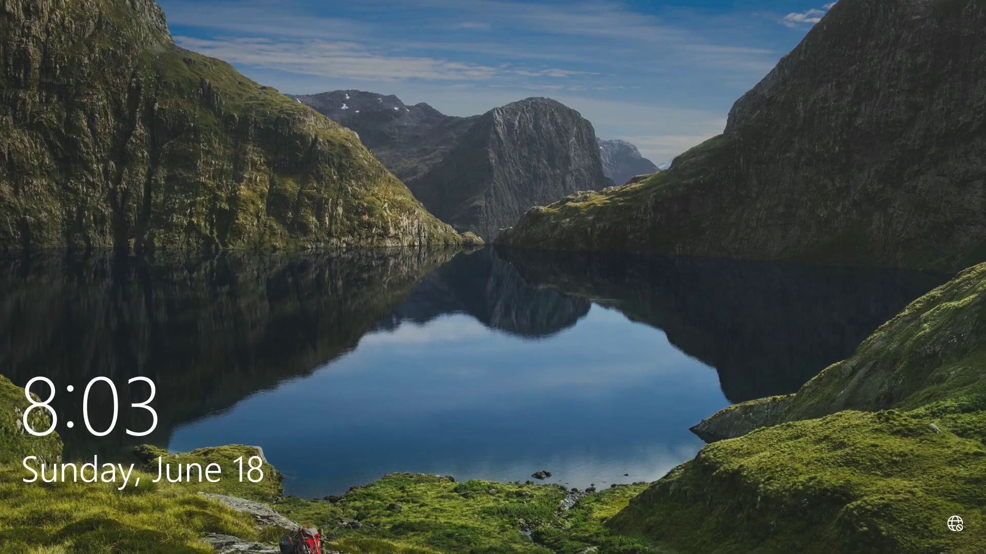
click(508, 334)
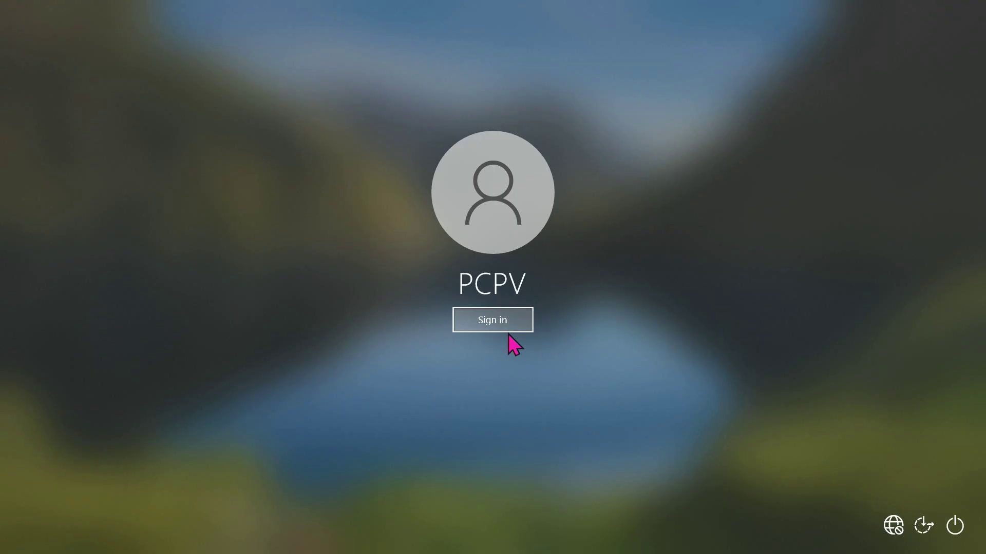
click(520, 328)
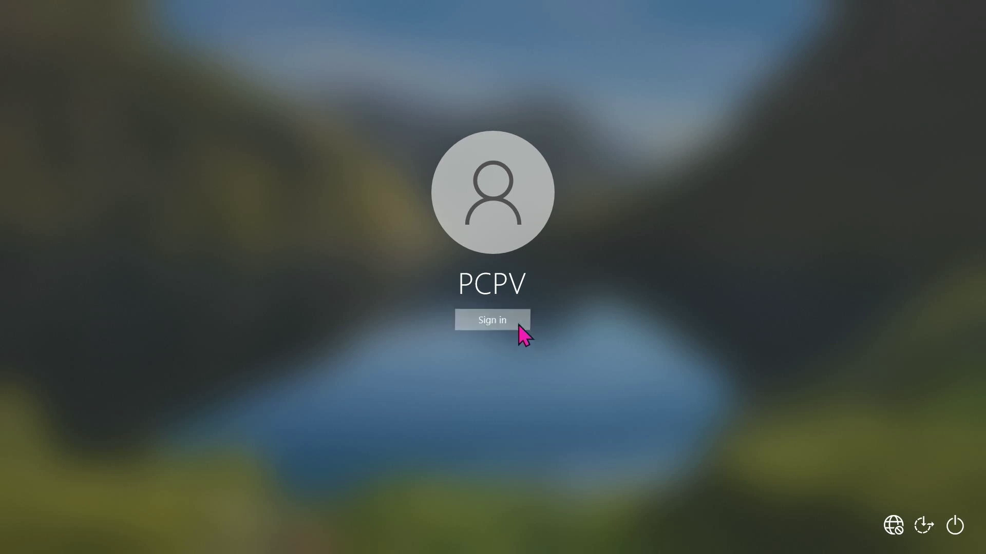
click(109, 542)
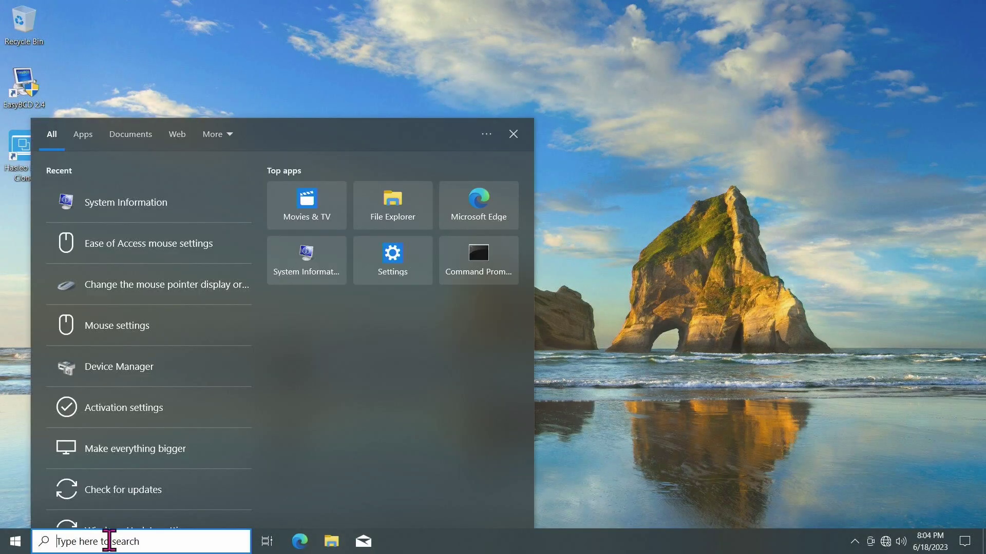
Search 'control' to reach Control Panel and go through User Accounts to PCPV's settings
text(control)
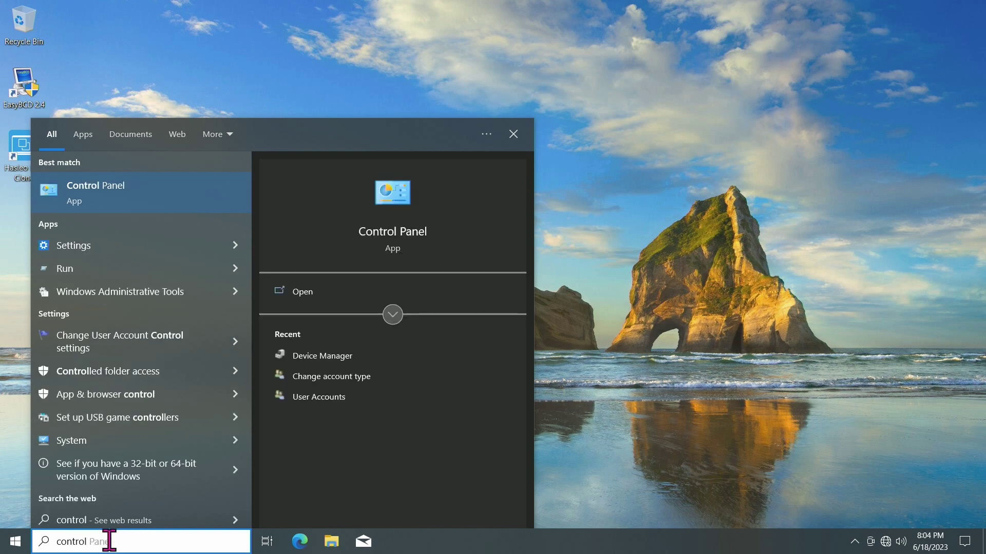
click(121, 203)
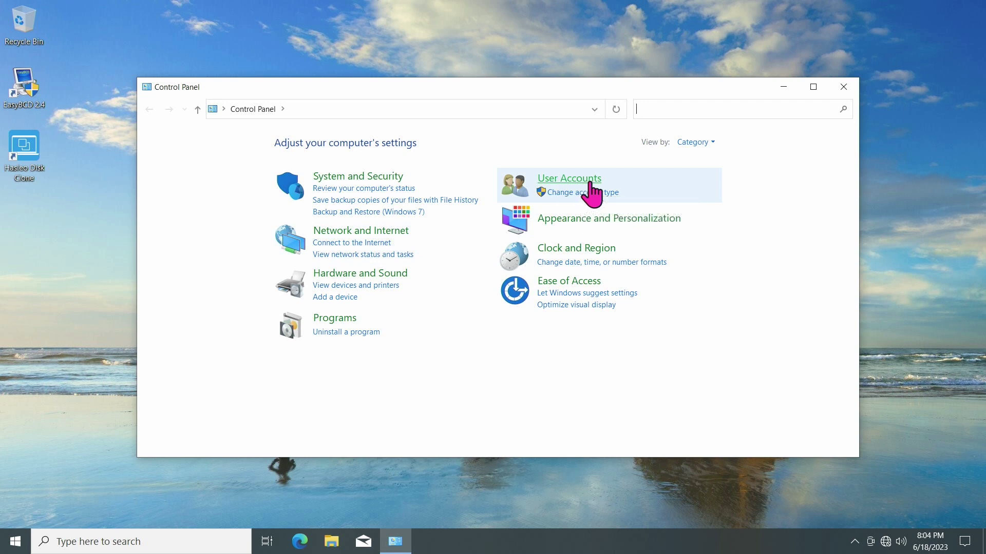
click(594, 184)
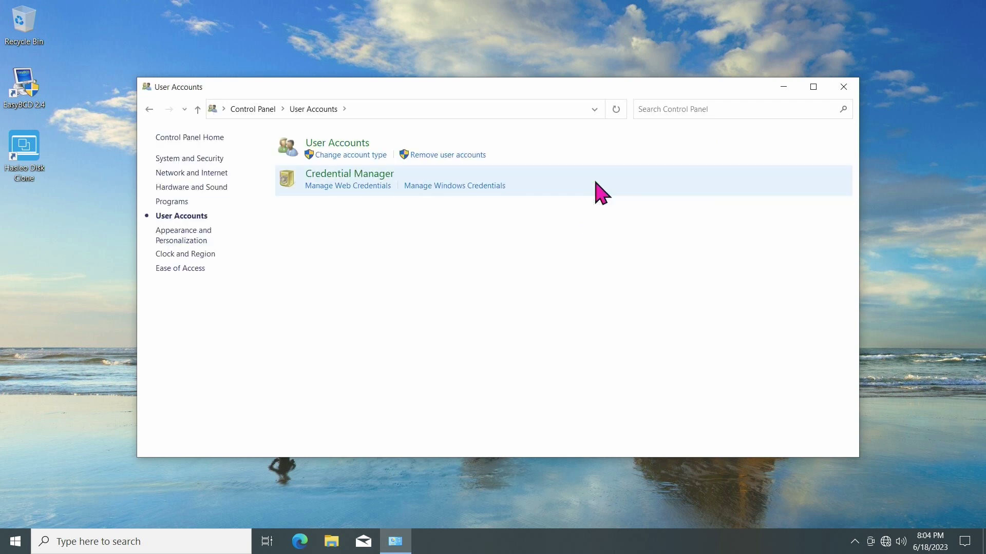
click(369, 150)
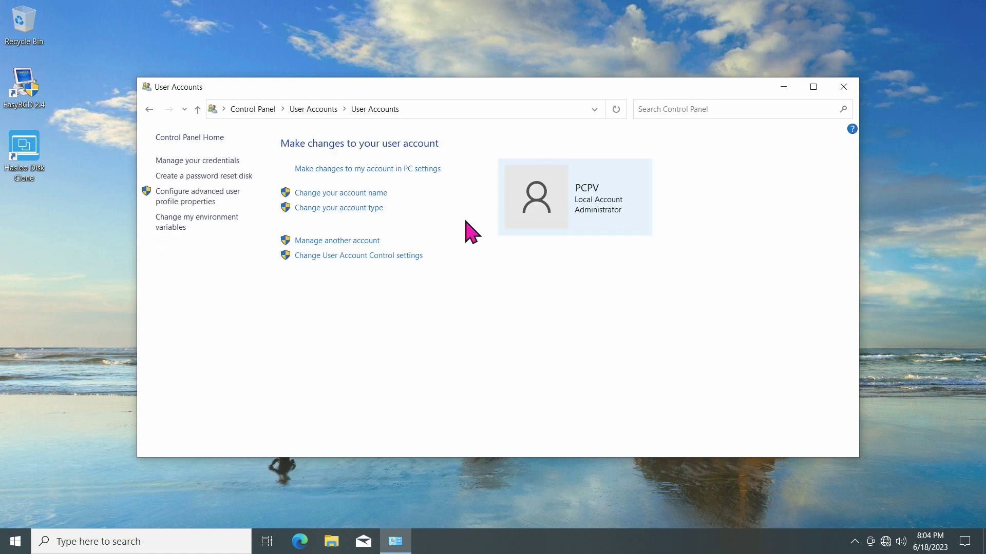
click(364, 241)
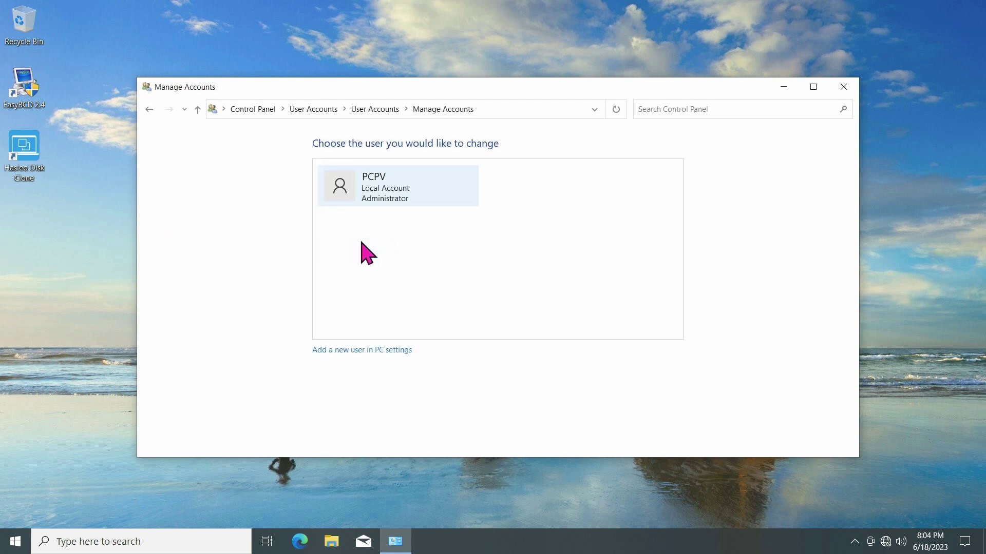
click(415, 197)
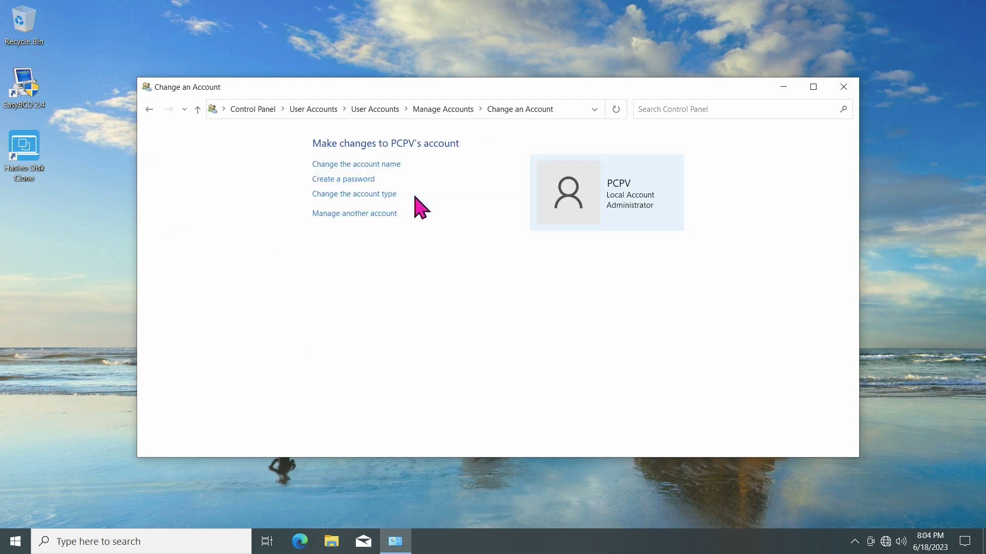
Create a new password for PCPV, entering it in both the new and confirm fields
click(365, 183)
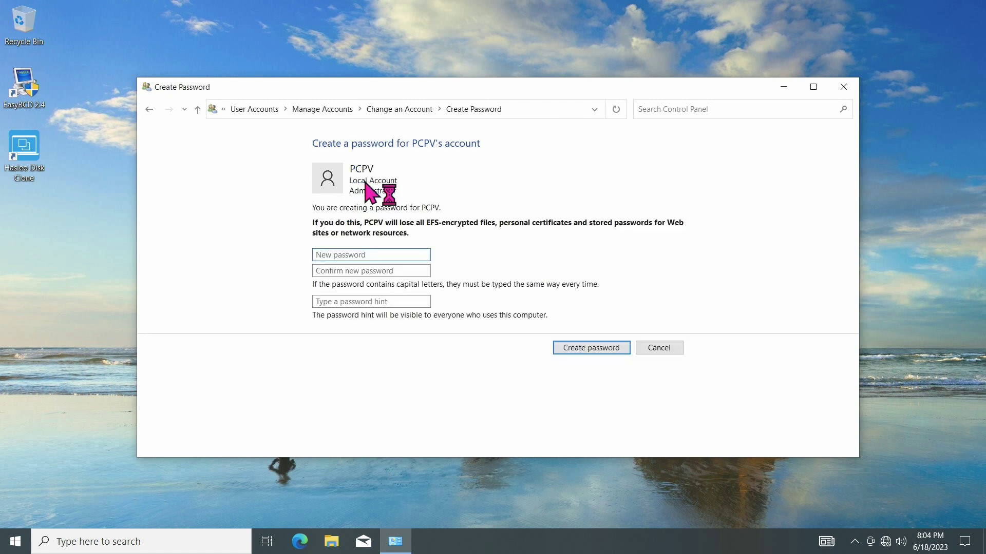
click(386, 255)
text(1234)
click(403, 271)
text(123)
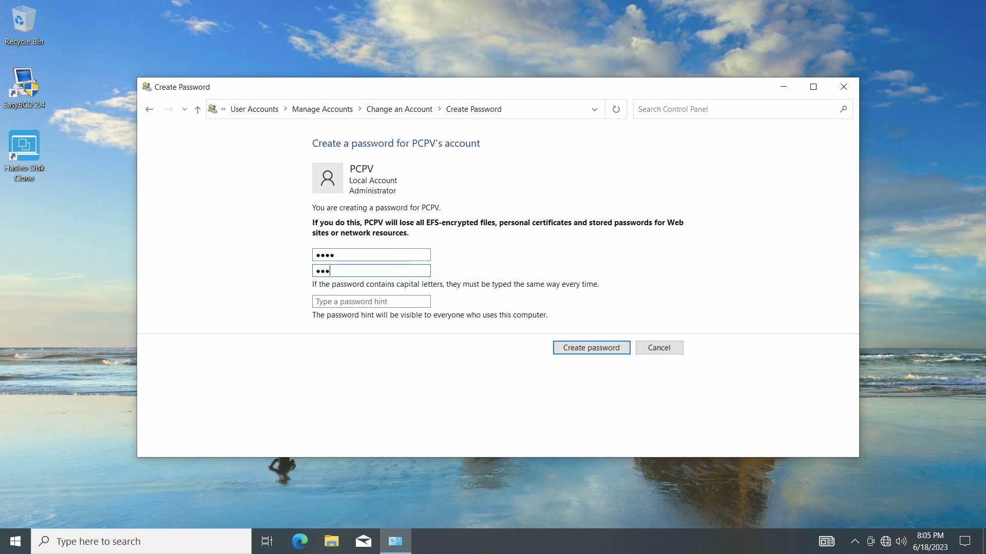
text(4)
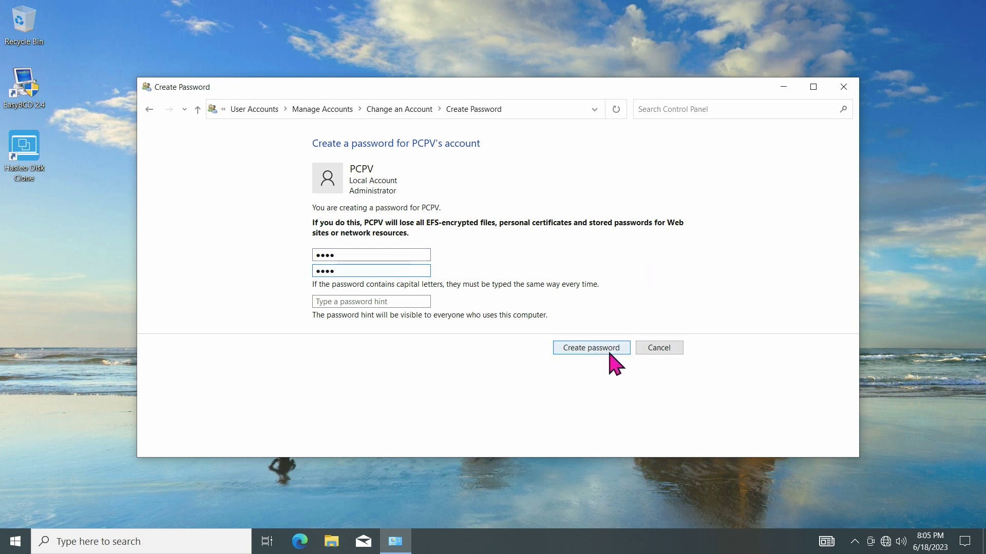
click(607, 350)
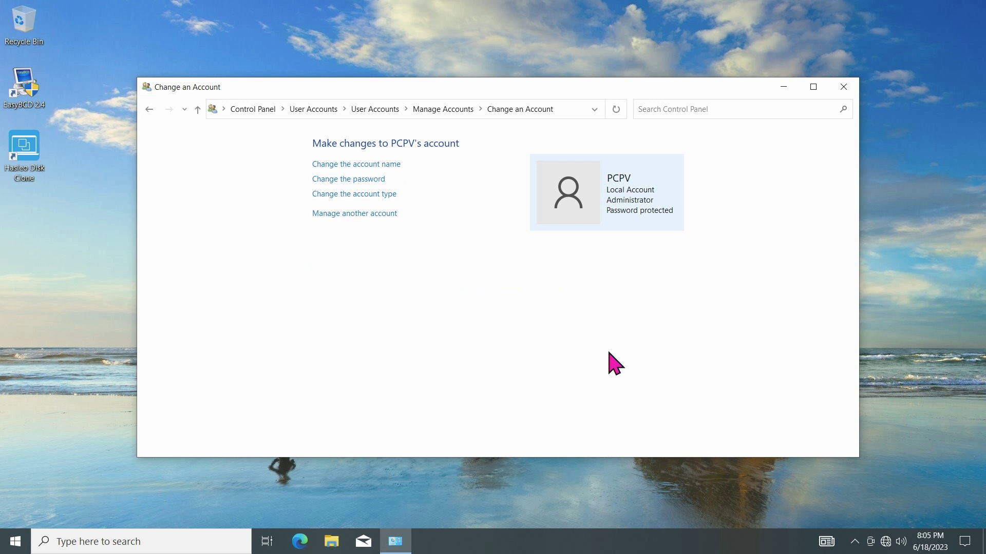
Close the Control Panel window and dismiss the desktop context menu
click(844, 88)
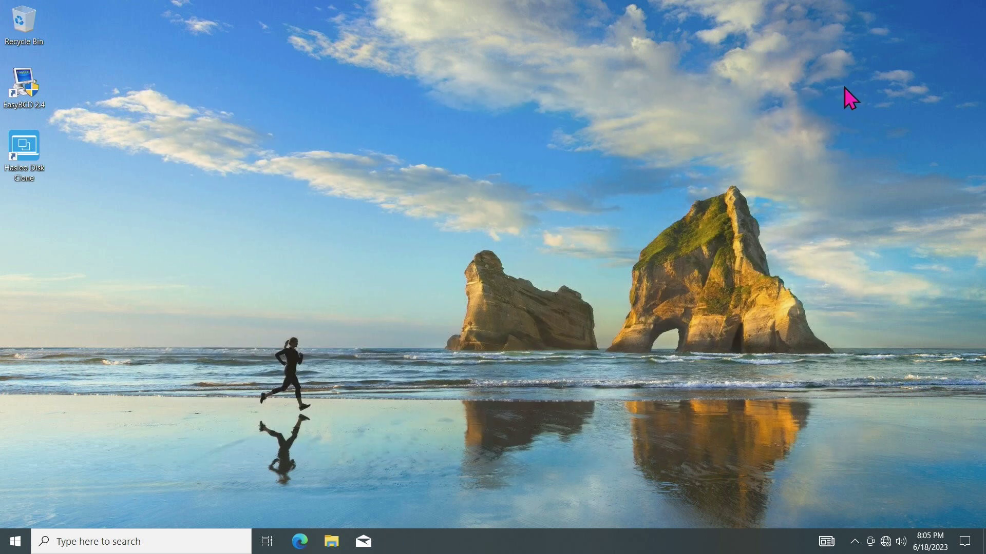
right_click(454, 335)
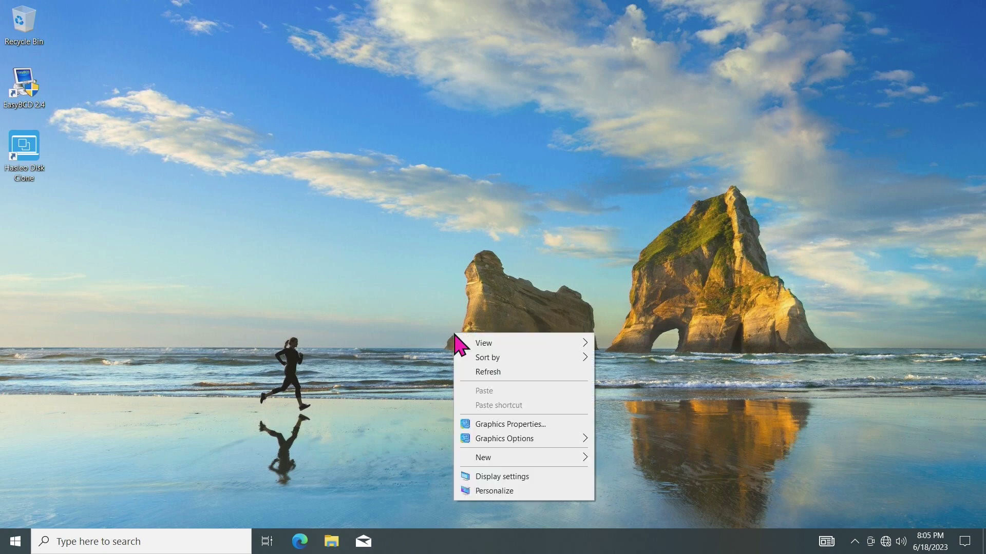
click(682, 286)
Sign out through Ctrl+Alt+Del and sign back into PCPV with the new password
key(ctrl+alt+Delete)
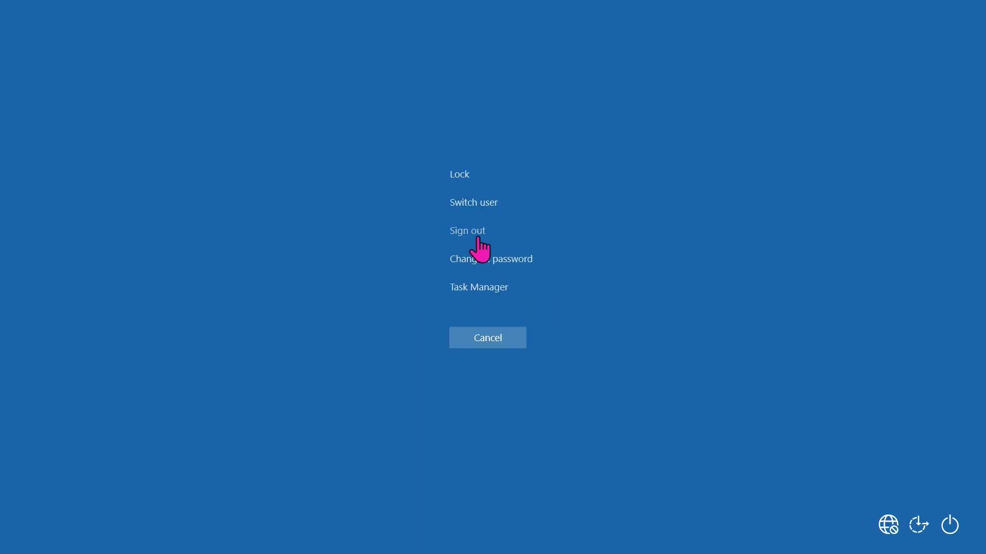
click(473, 236)
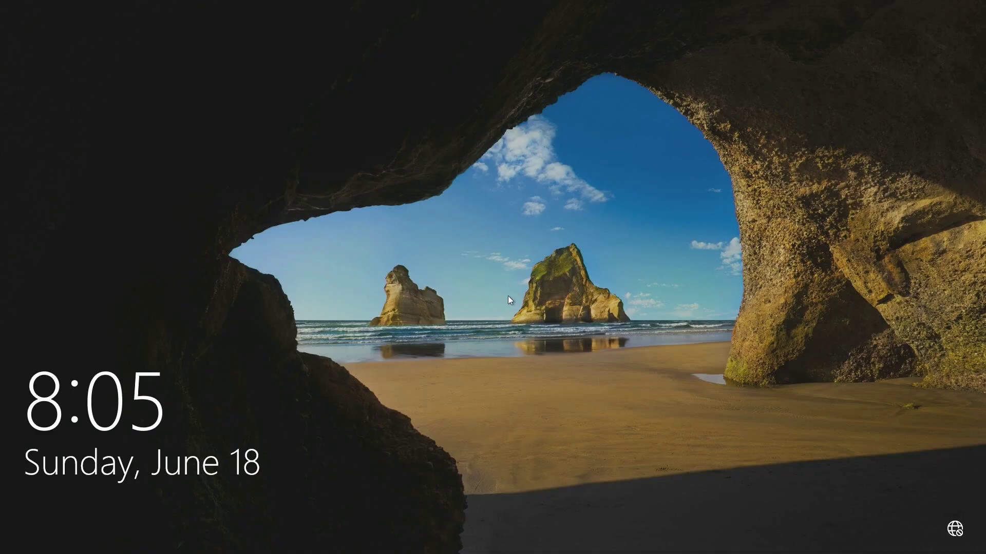
click(508, 297)
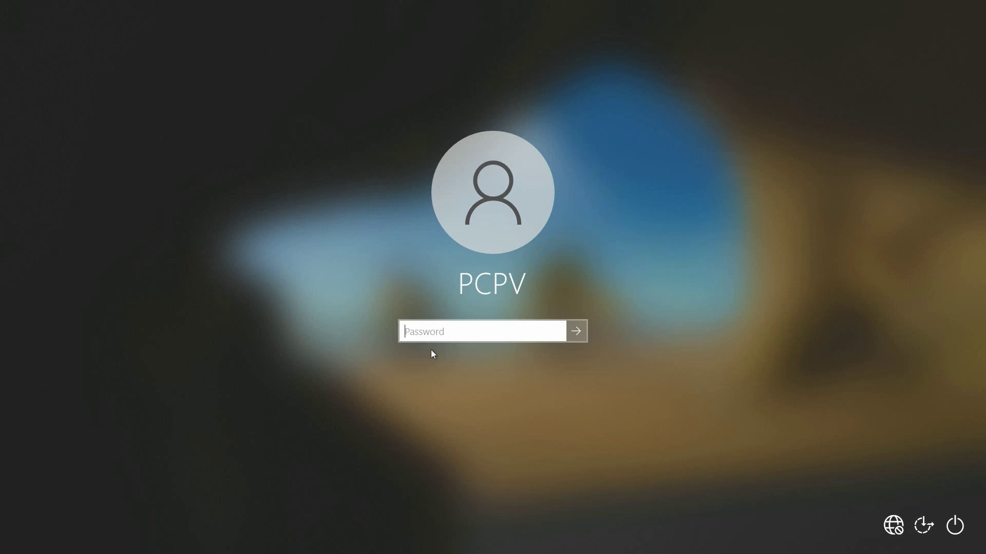
text(*)
key(Return)
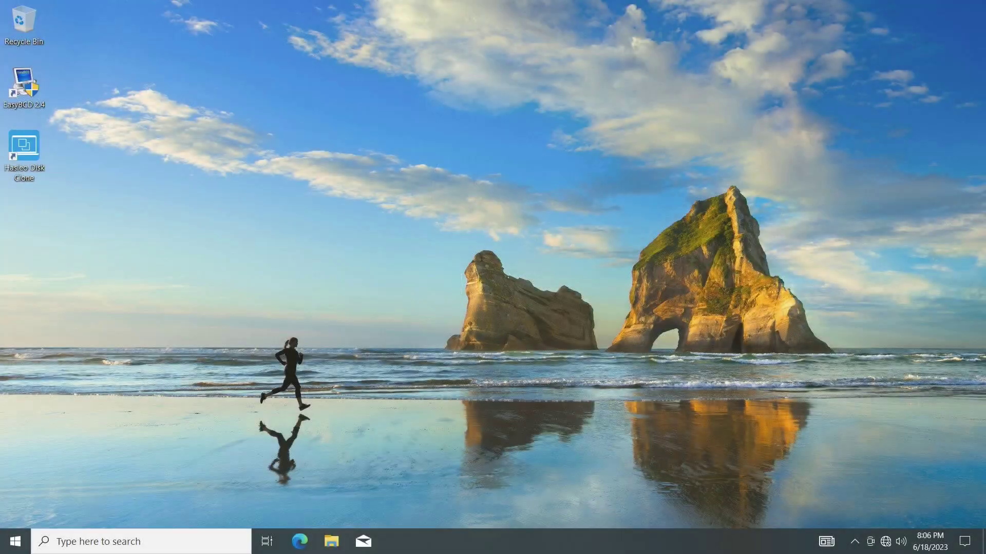